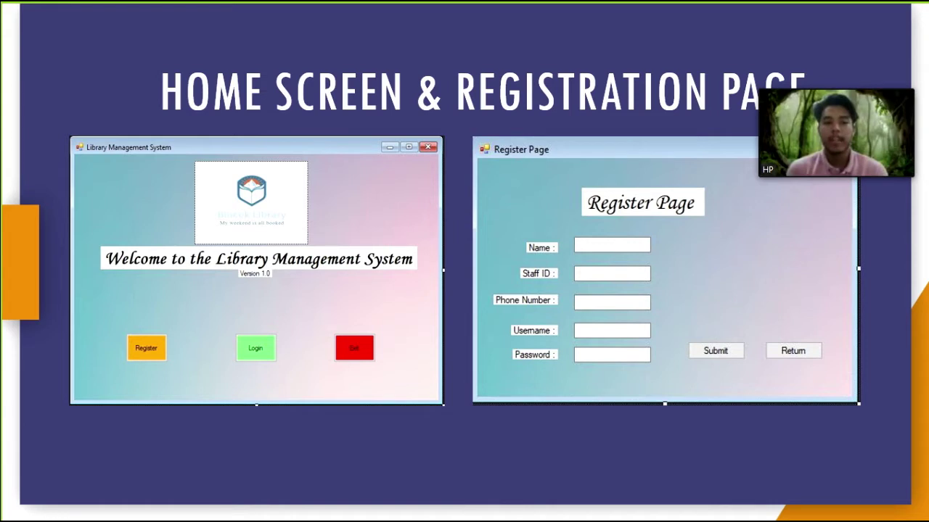
- Advance the slideshow to the Login Page & Menu Screen slide
{"action": "key", "text": "Right"}
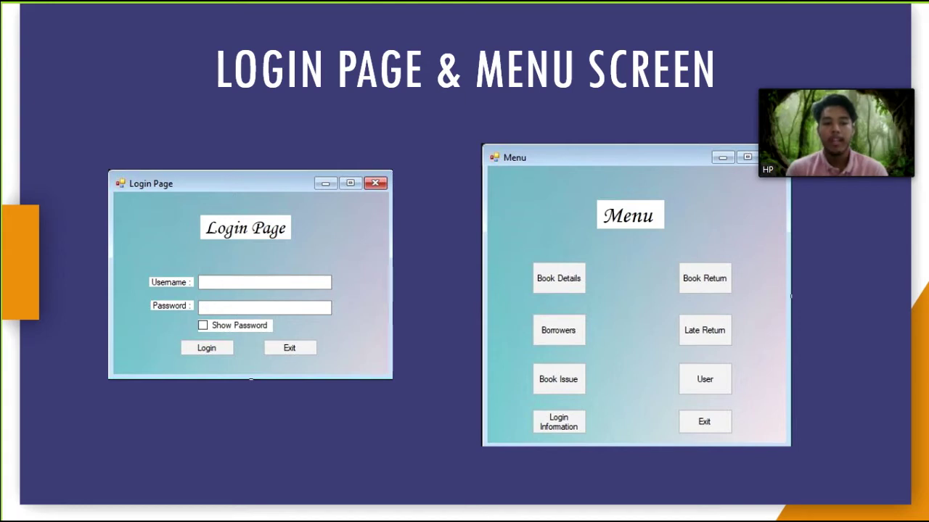
- Advance the slideshow to the Book Details and Borrowers Information Page slide
{"action": "key", "text": "Right"}
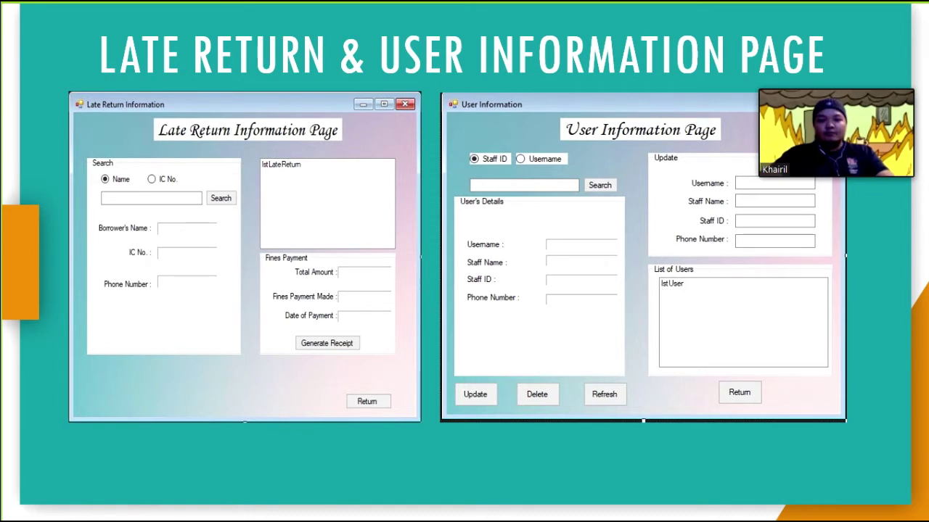
- Advance past the Book Issue & Book Return slide to the Login Information Page slide
{"action": "key", "text": "Right"}
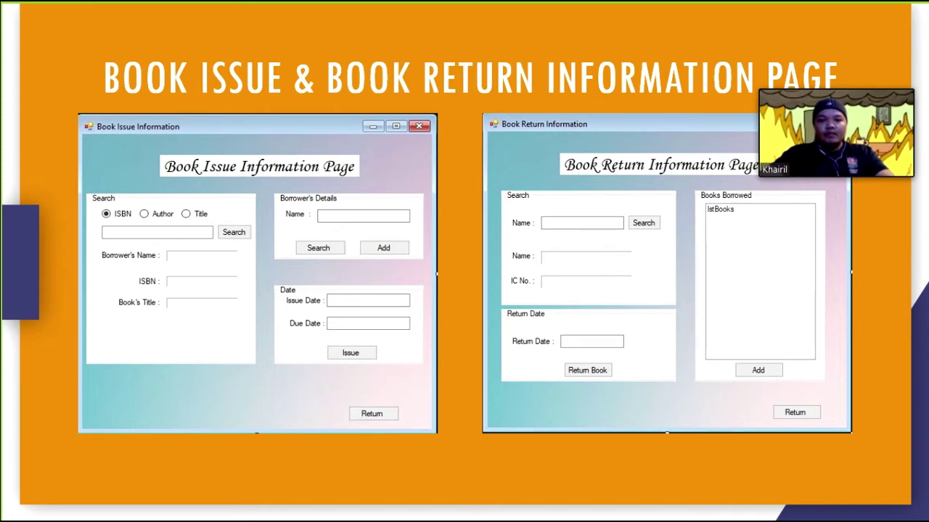
{"action": "key", "text": "Right"}
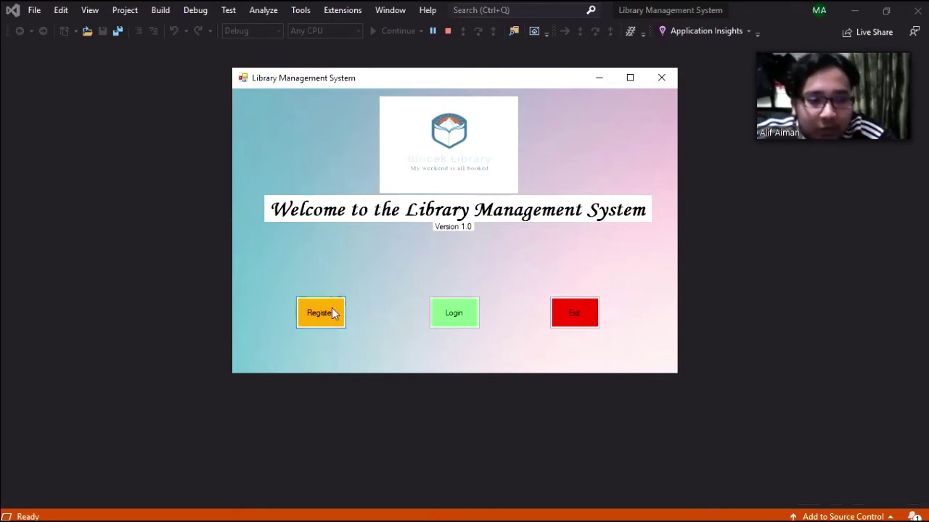
- Register a staff account with name, staff ID, phone, username and password, and acknowledge Success
{"action": "left_click", "coordinate": [331, 309]}
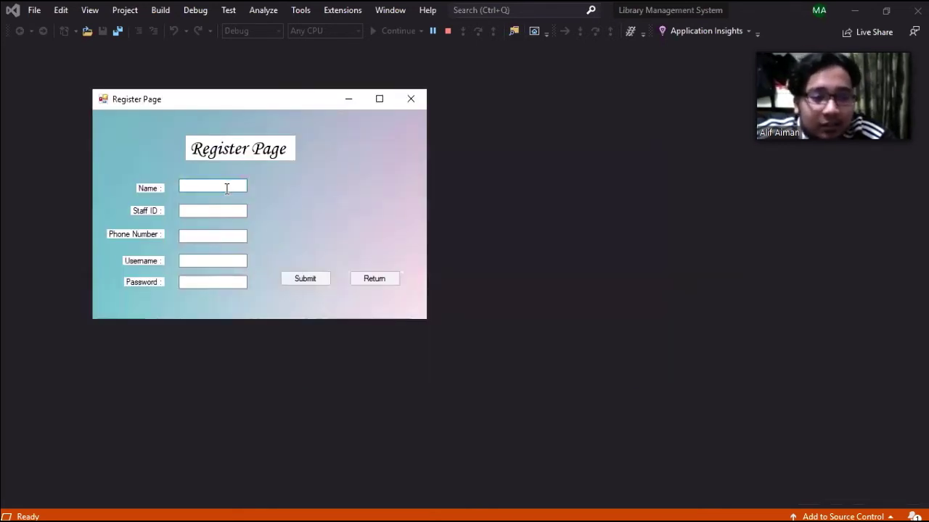
{"action": "type", "text": "Alif"}
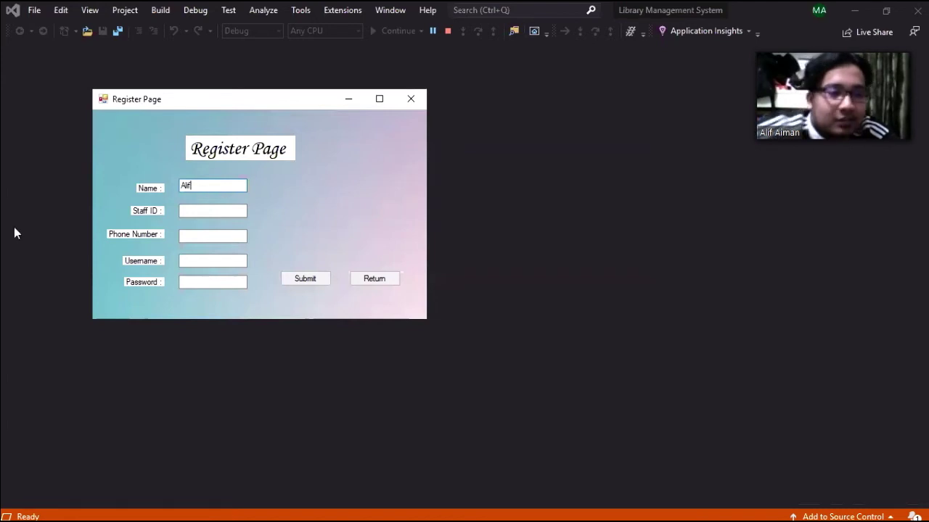
{"action": "left_click", "coordinate": [192, 214]}
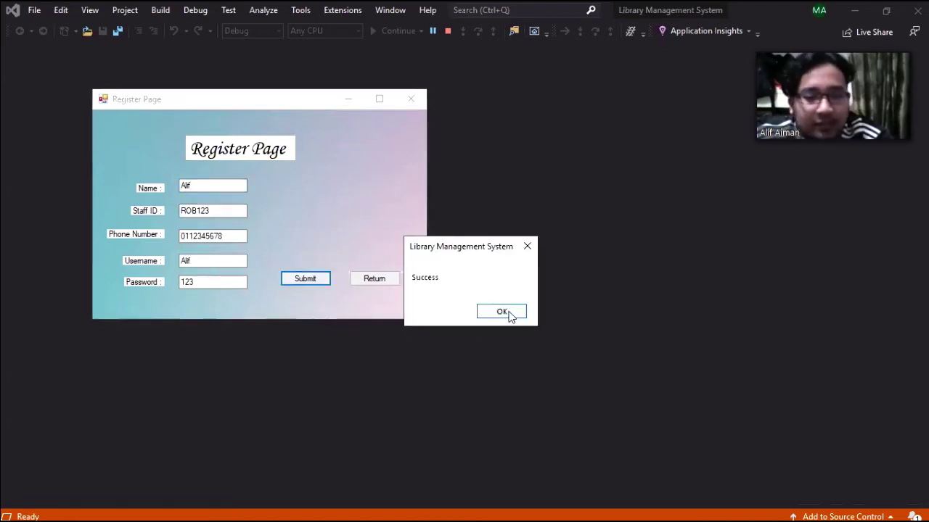
{"action": "left_click", "coordinate": [510, 317]}
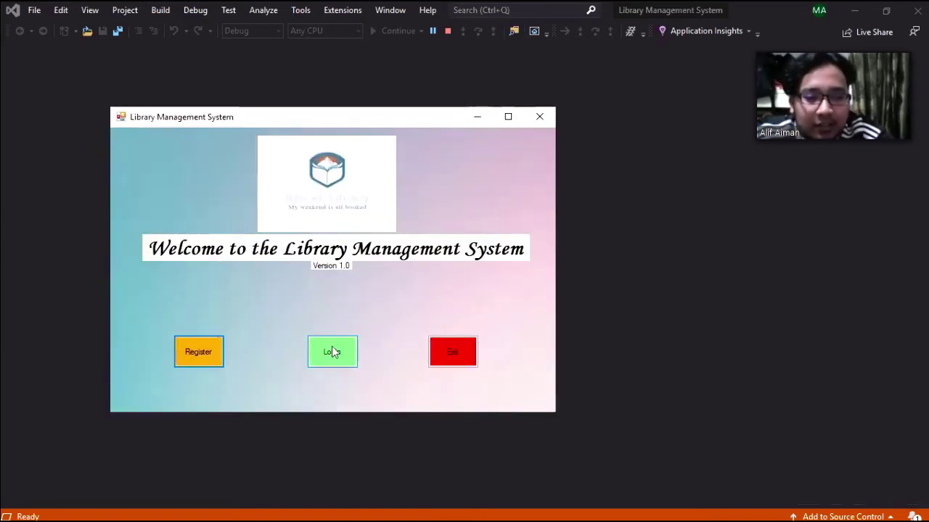
- Log in to the library app with the new user's username and password
{"action": "left_click", "coordinate": [333, 352]}
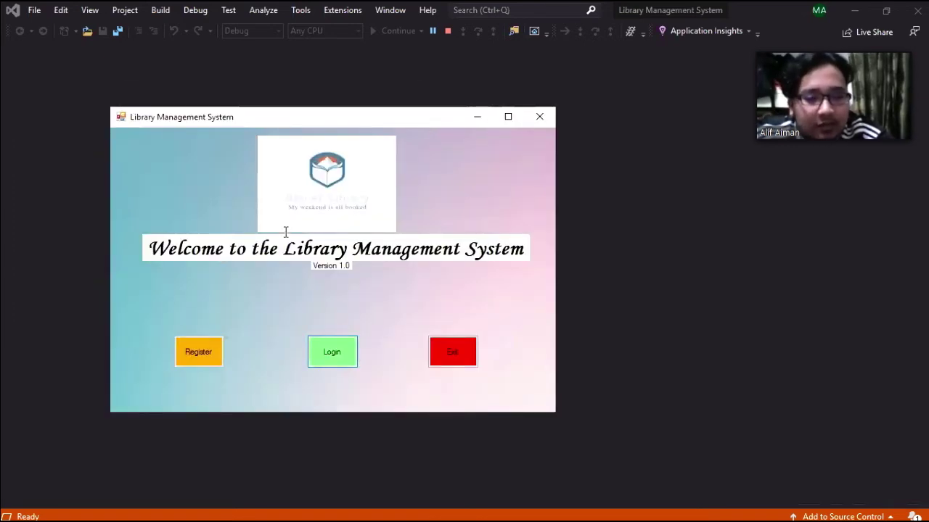
{"action": "type", "text": "Al"}
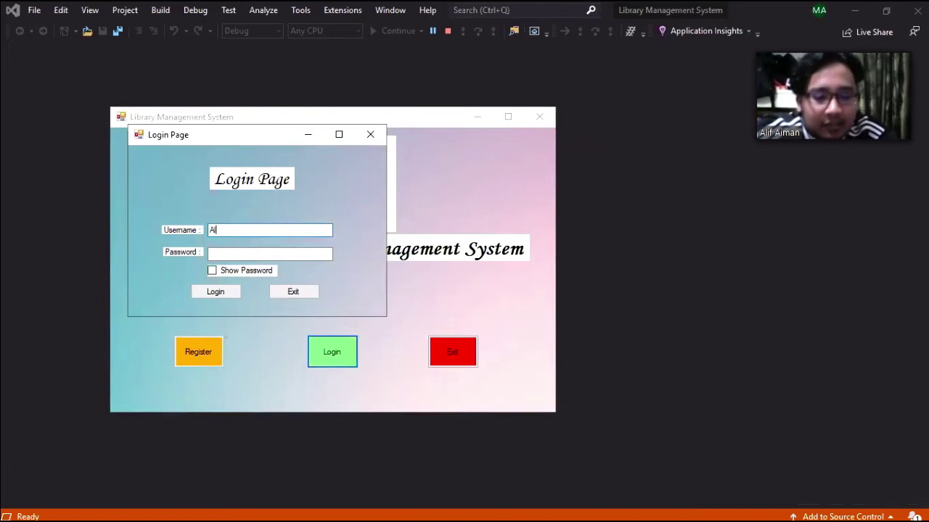
{"action": "type", "text": "if"}
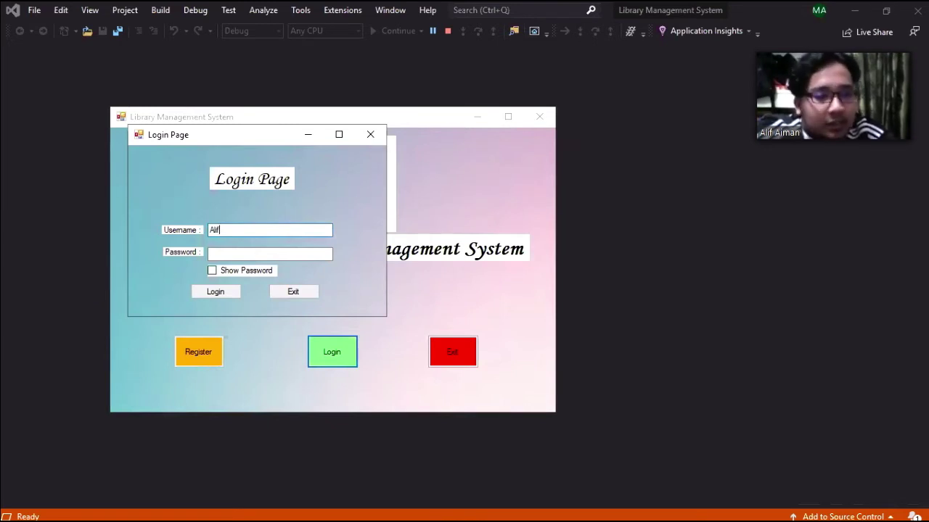
{"action": "key", "text": "Tab"}
{"action": "type", "text": "123"}
{"action": "left_click", "coordinate": [216, 293]}
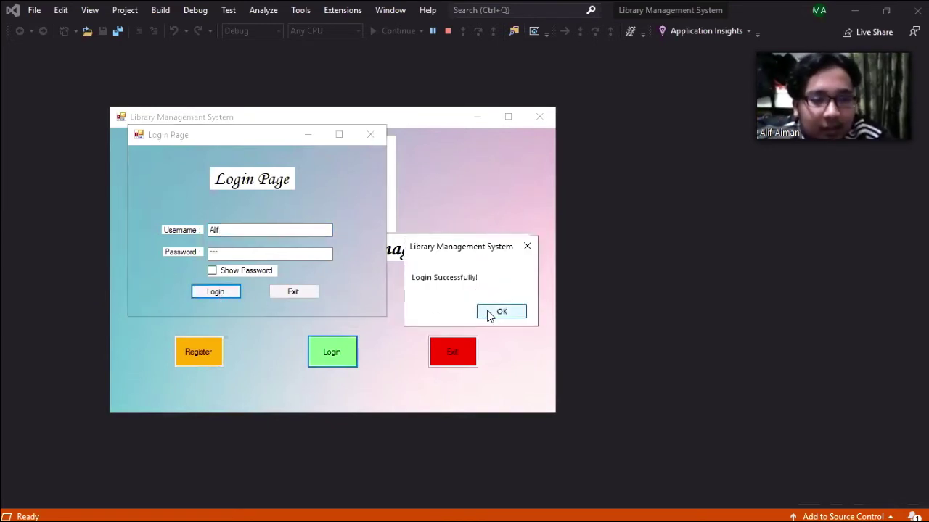
{"action": "key", "text": "Return"}
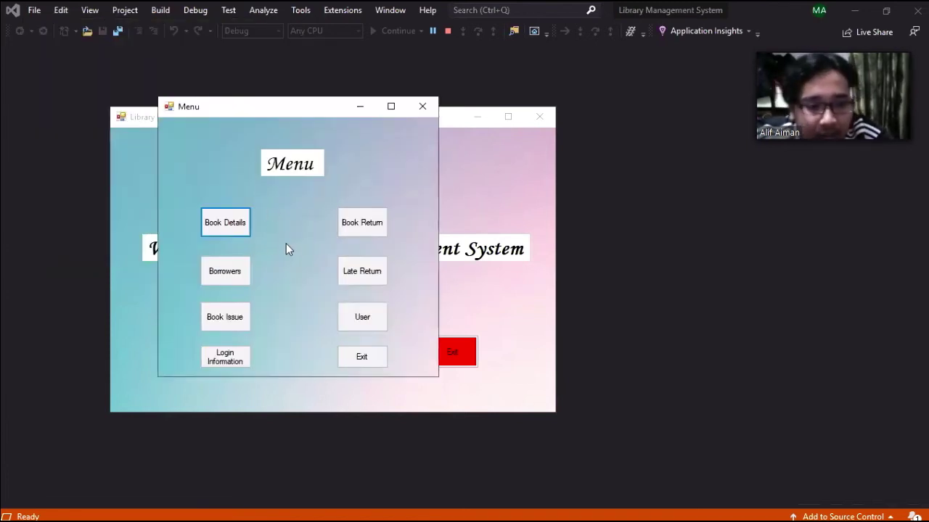
- Check the current user's login information, then go to the User Information page
{"action": "left_click", "coordinate": [232, 363]}
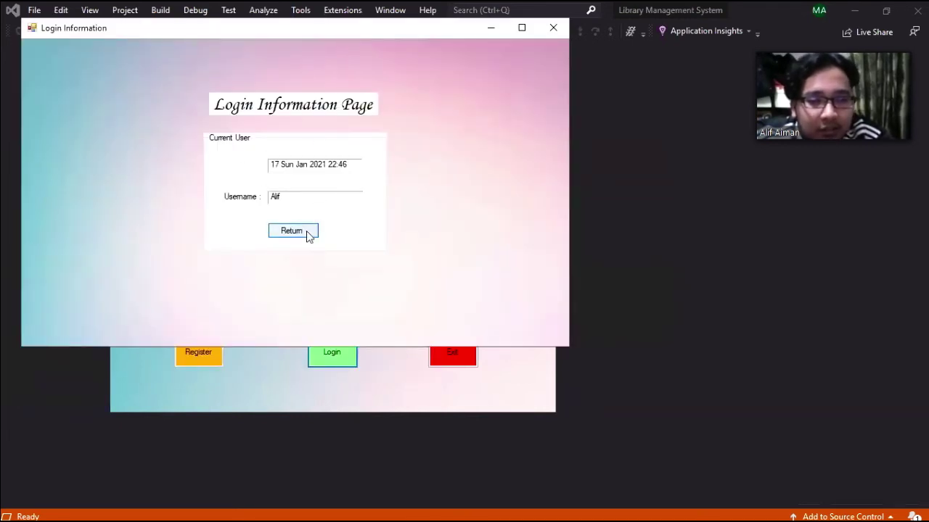
{"action": "left_click", "coordinate": [307, 234]}
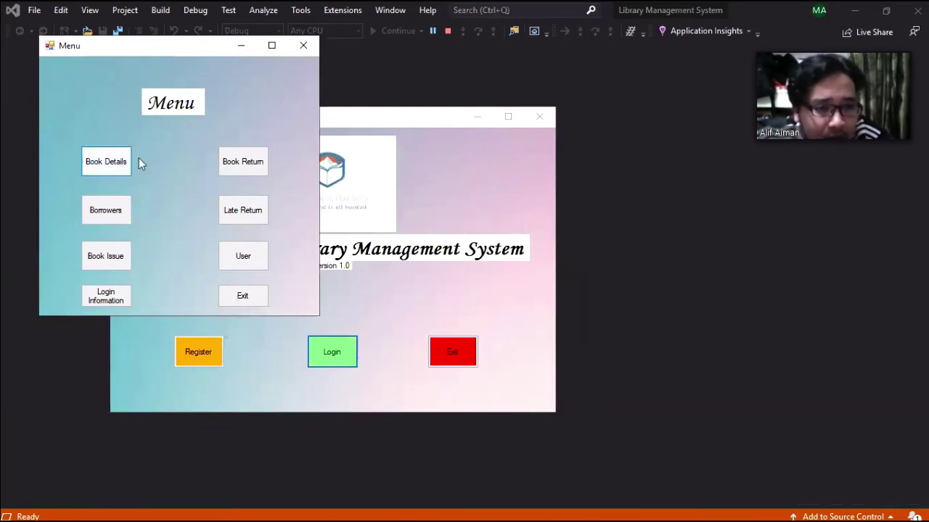
{"action": "left_click", "coordinate": [250, 265]}
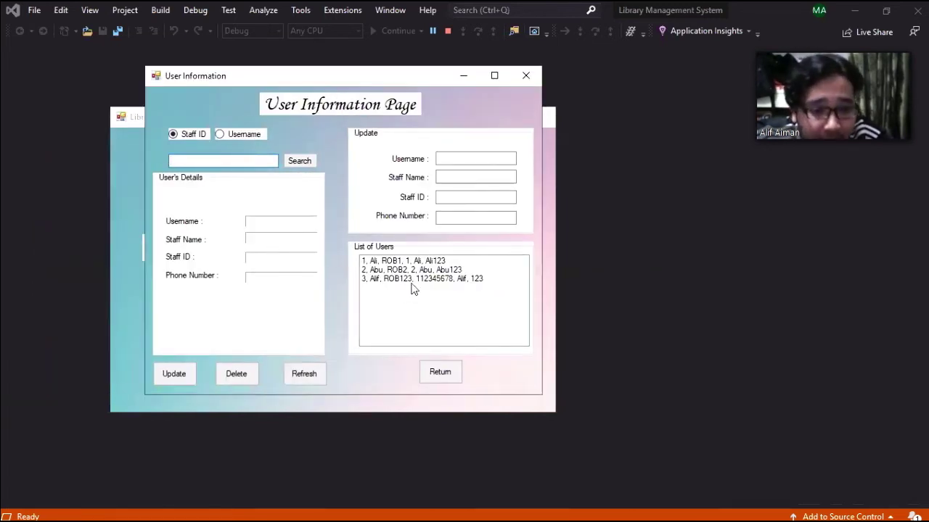
- Edit the new user's username, save the update, refresh the user list, and return to the menu
{"action": "left_click", "coordinate": [411, 280]}
{"action": "left_click", "coordinate": [464, 177]}
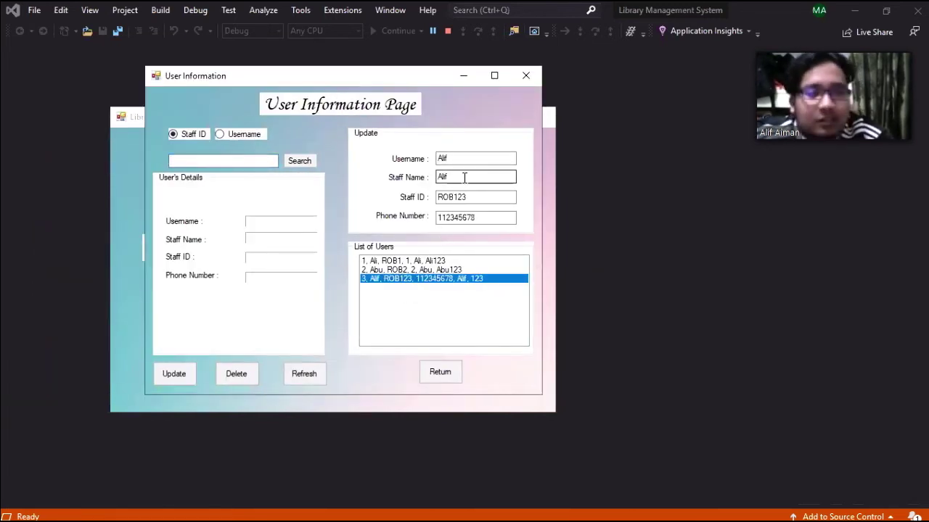
{"action": "left_click", "coordinate": [468, 159]}
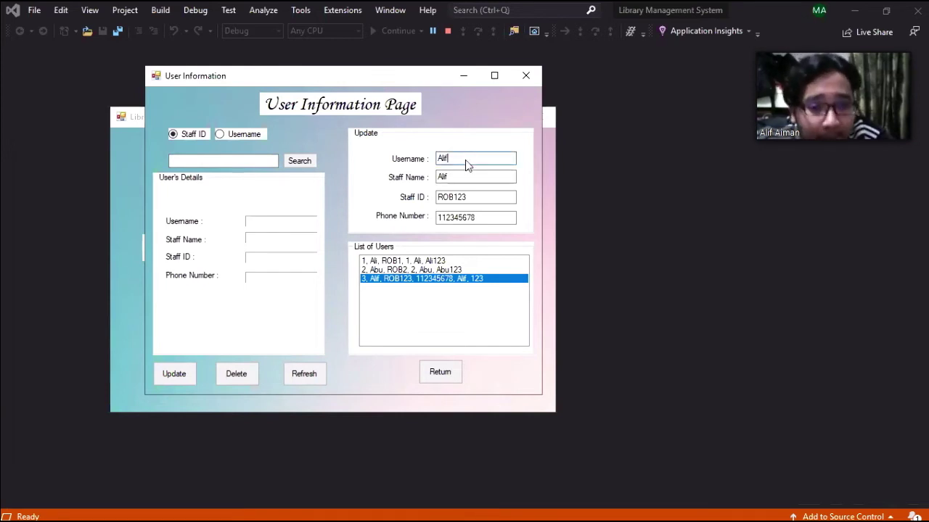
{"action": "type", "text": "A"}
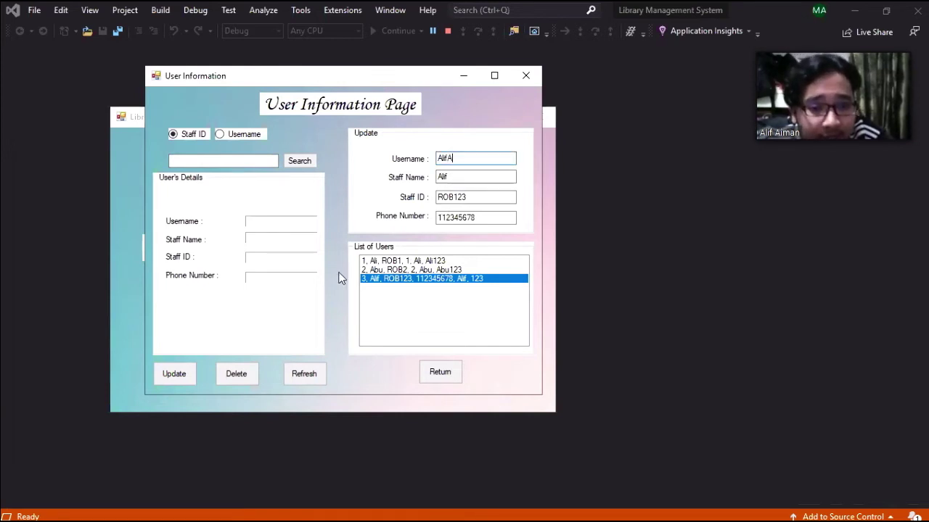
{"action": "left_click", "coordinate": [177, 377]}
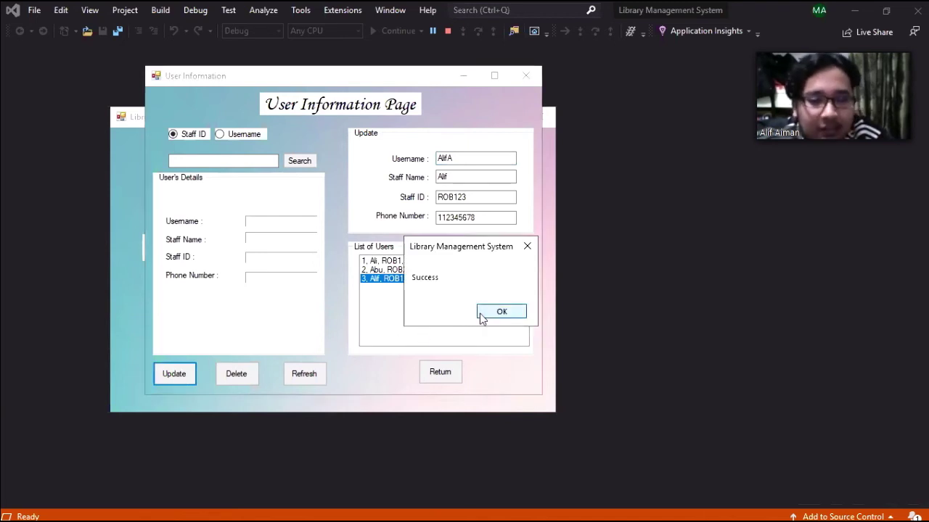
{"action": "left_click", "coordinate": [485, 314]}
{"action": "left_click", "coordinate": [305, 378]}
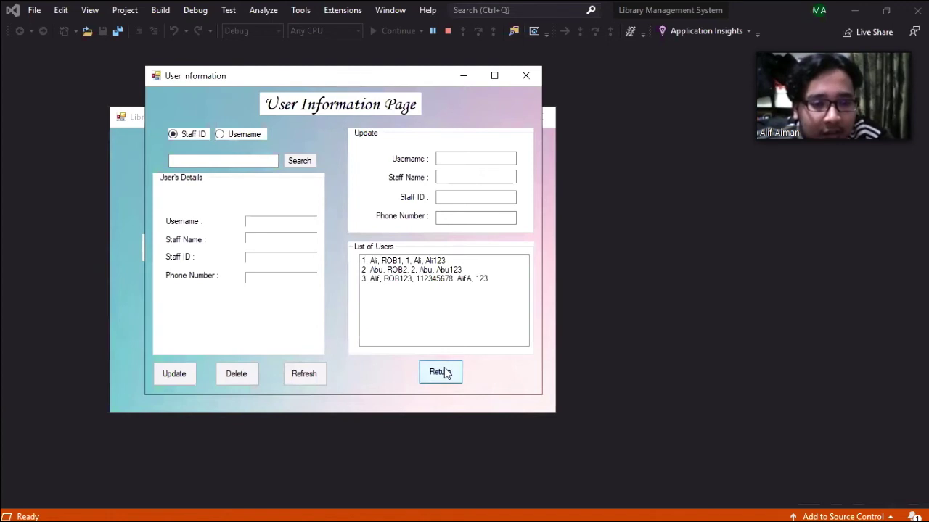
{"action": "left_click", "coordinate": [440, 372]}
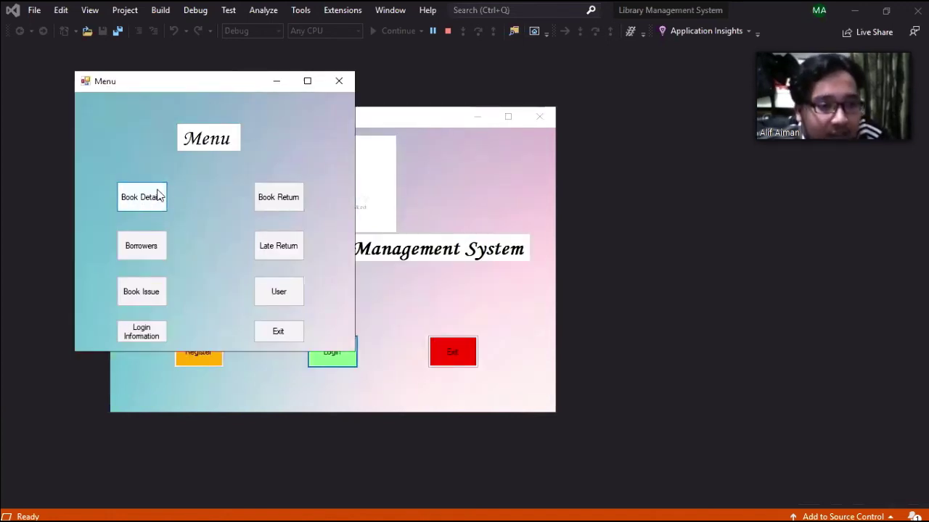
- Add a new Novel book record on the Books Details page and refresh the list
{"action": "left_click", "coordinate": [158, 196]}
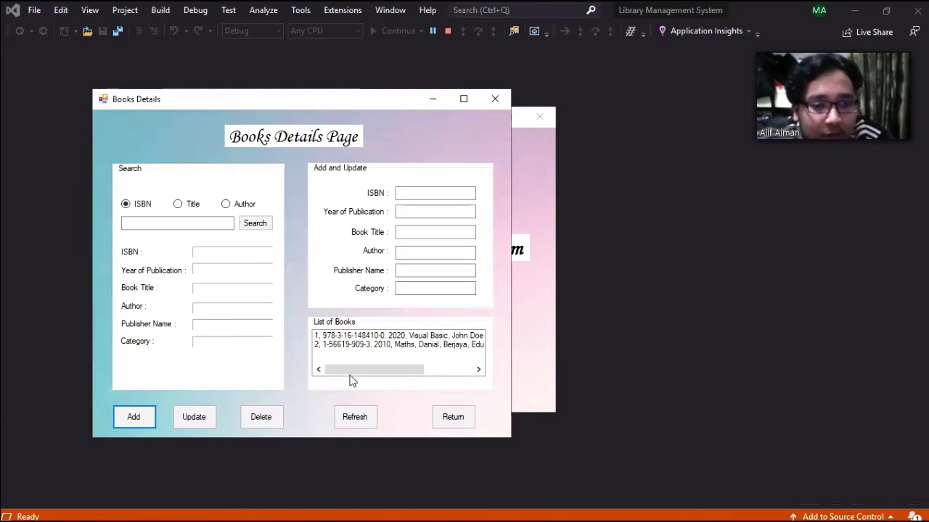
{"action": "mouse_move", "coordinate": [378, 376]}
{"action": "left_mouse_down"}
{"action": "mouse_move", "coordinate": [428, 375]}
{"action": "mouse_move", "coordinate": [374, 375]}
{"action": "left_mouse_up"}
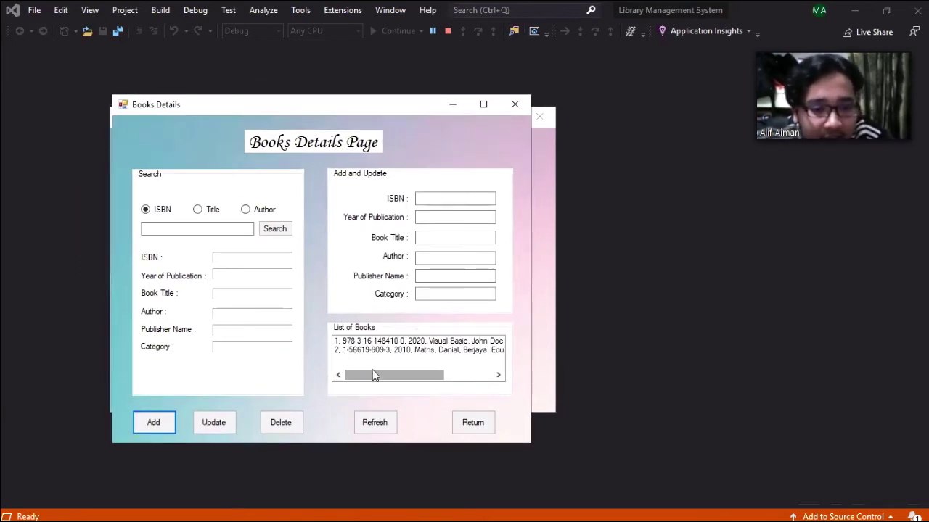
{"action": "left_click", "coordinate": [468, 194]}
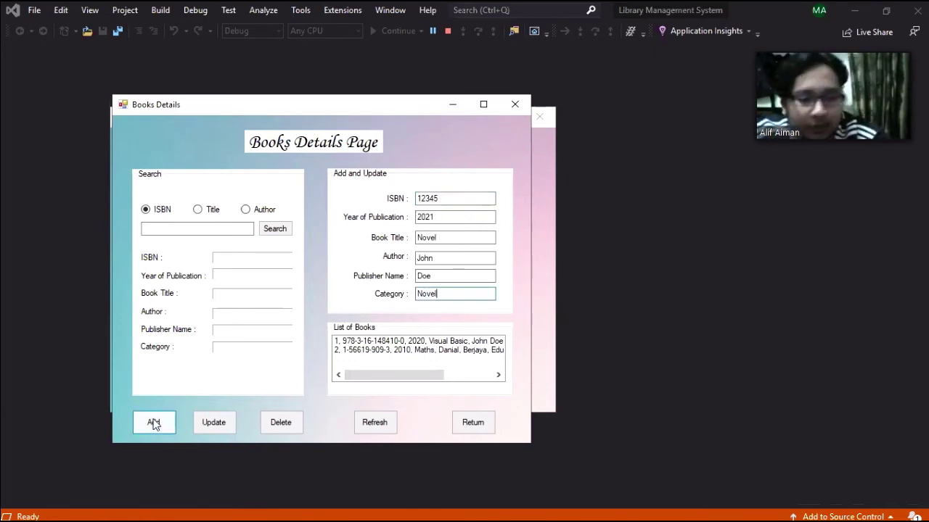
{"action": "left_click", "coordinate": [153, 425]}
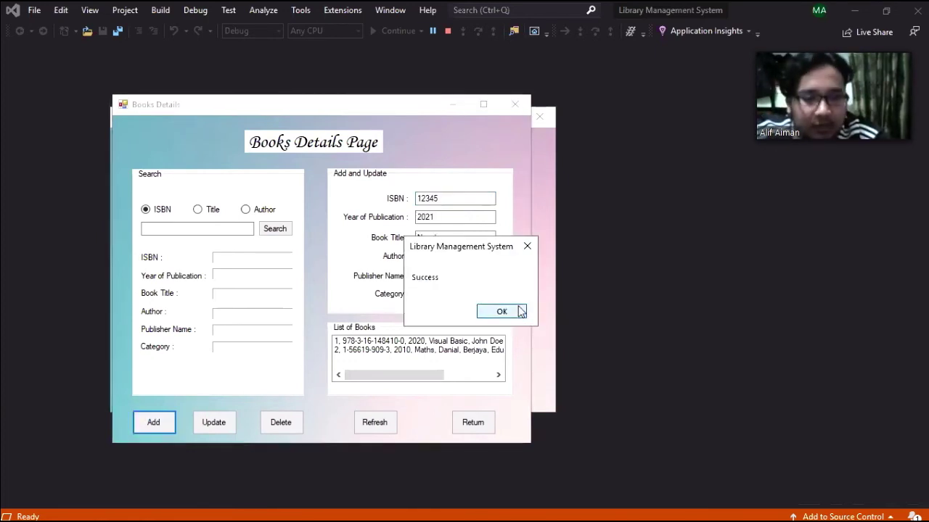
{"action": "left_click", "coordinate": [520, 311]}
{"action": "left_click", "coordinate": [378, 423]}
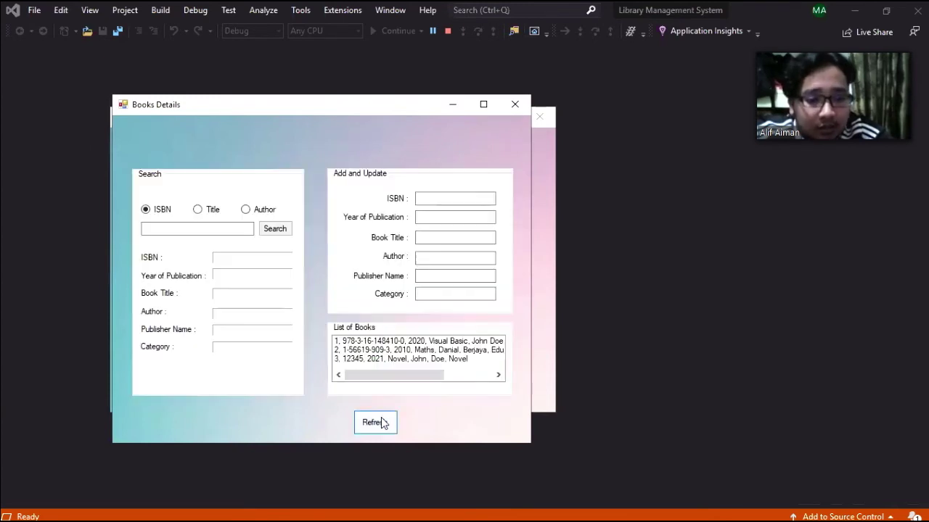
- Correct the new book's ISBN to 123456, save the update, and refresh the list
{"action": "left_click", "coordinate": [405, 359]}
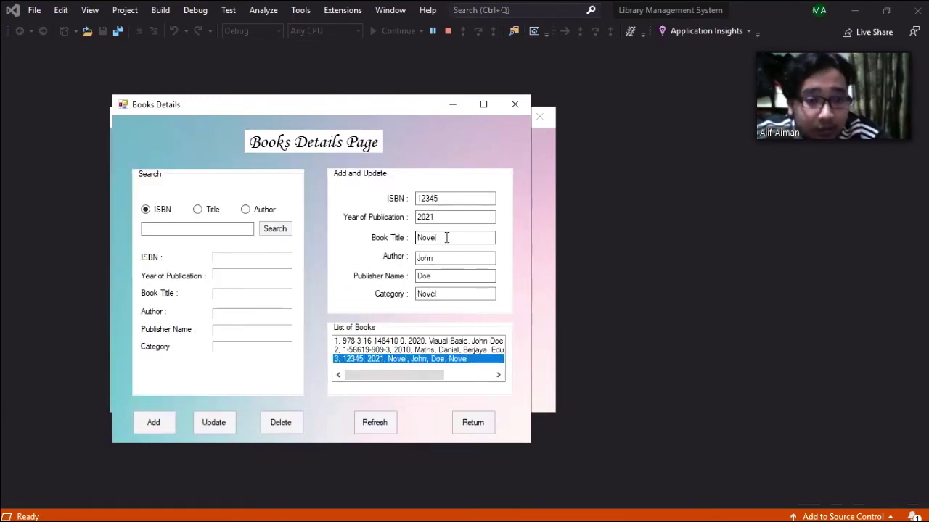
{"action": "left_click", "coordinate": [461, 197]}
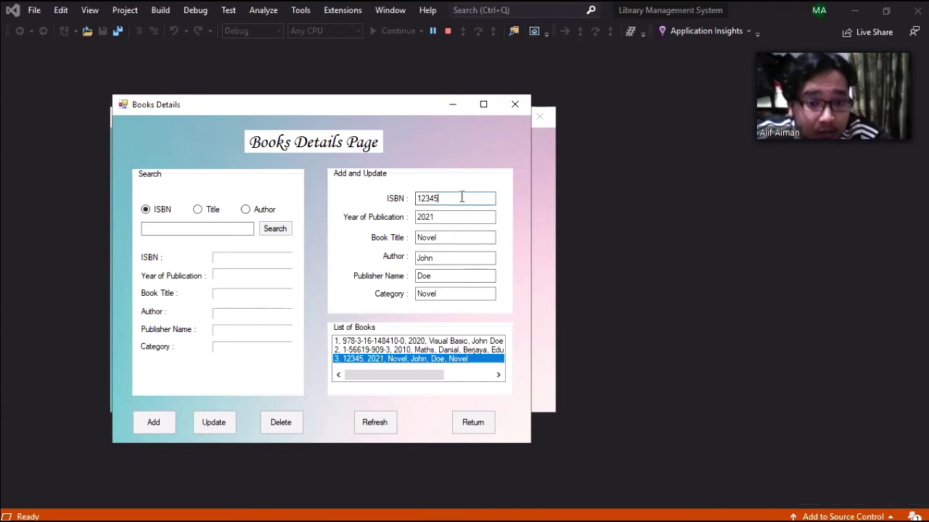
{"action": "type", "text": "6"}
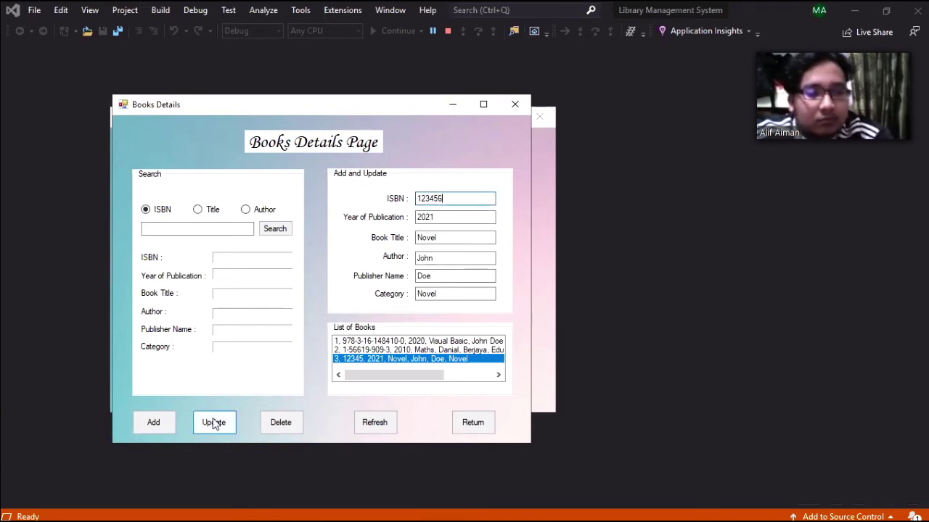
{"action": "left_click", "coordinate": [214, 423]}
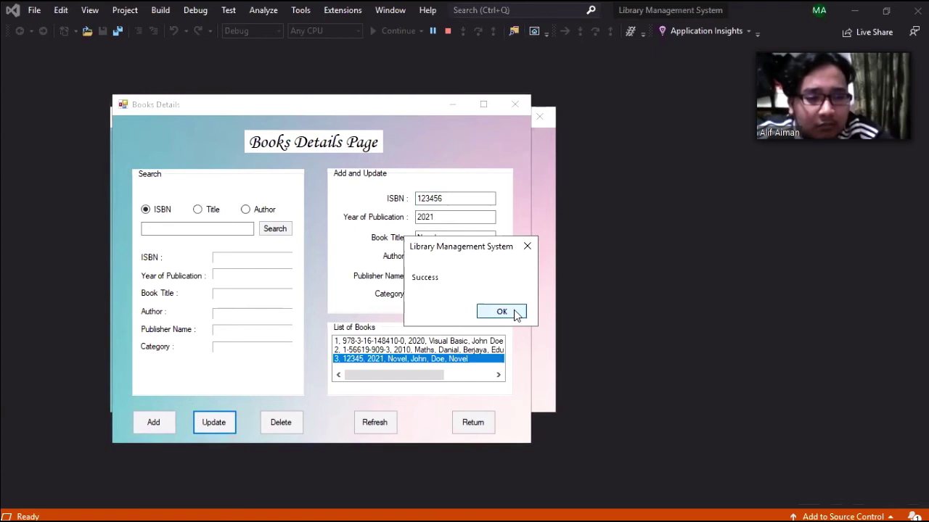
{"action": "left_click", "coordinate": [517, 314]}
{"action": "left_click", "coordinate": [369, 423]}
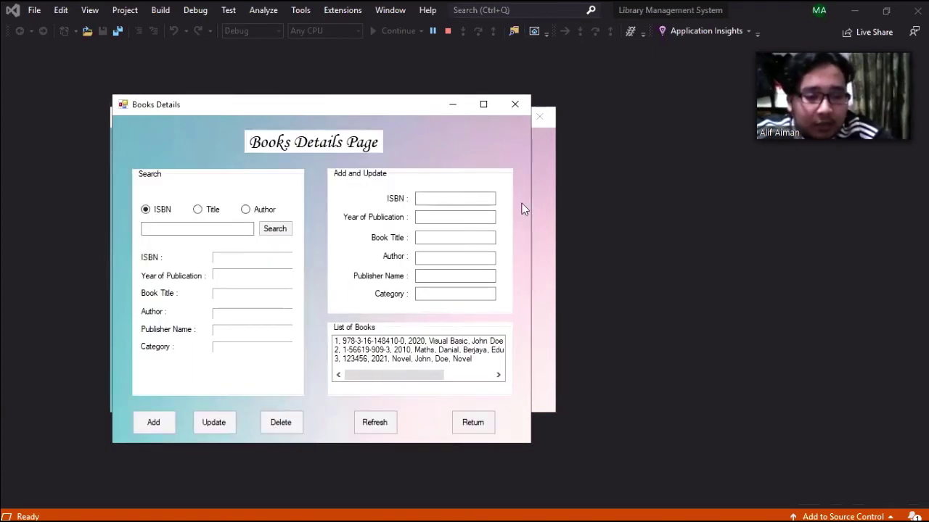
- Delete the Novel book 123456 and leave the Books Details page
{"action": "left_click", "coordinate": [295, 425]}
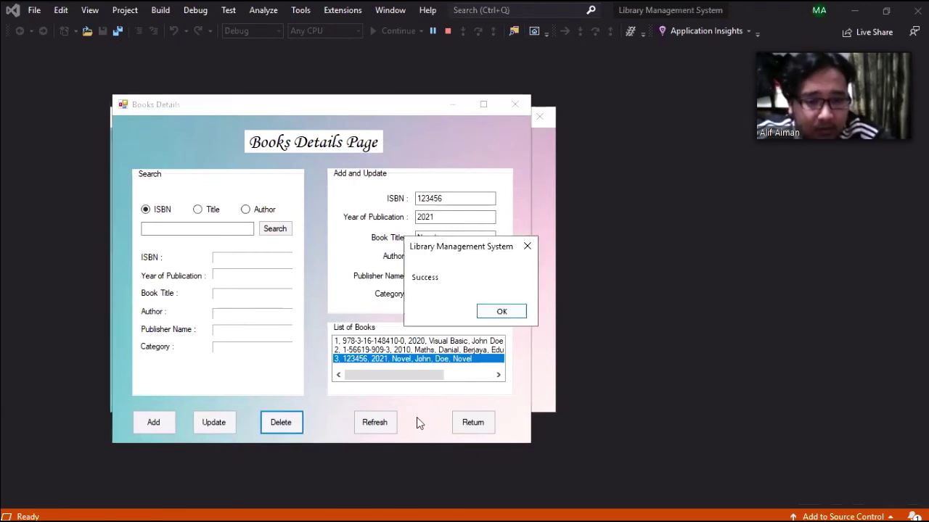
{"action": "left_click", "coordinate": [388, 424]}
{"action": "left_click", "coordinate": [473, 425]}
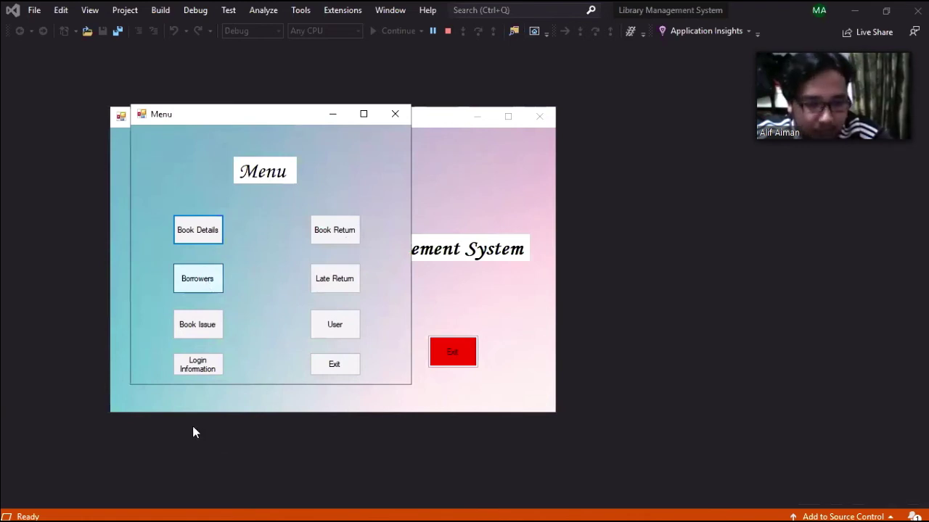
- Add a third borrower from Malaysia with name and details, refresh the list, and return
{"action": "left_click", "coordinate": [441, 233]}
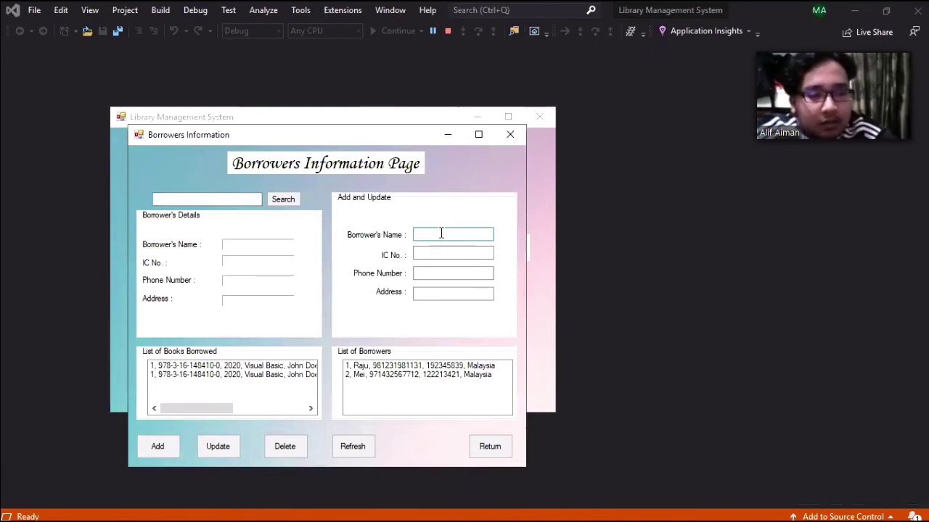
{"action": "type", "text": "M"}
{"action": "key", "text": "BackSpace"}
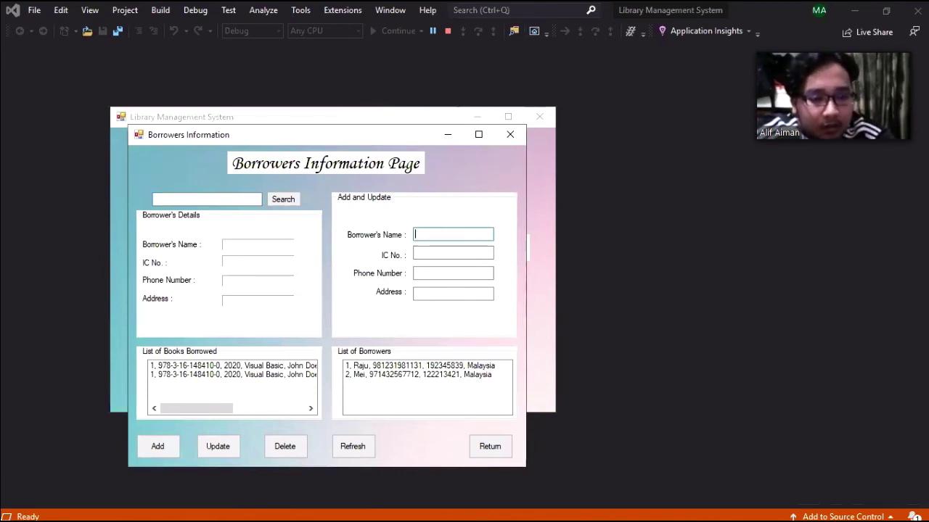
{"action": "type", "text": "Ali"}
{"action": "left_click", "coordinate": [168, 443]}
{"action": "left_click", "coordinate": [491, 317]}
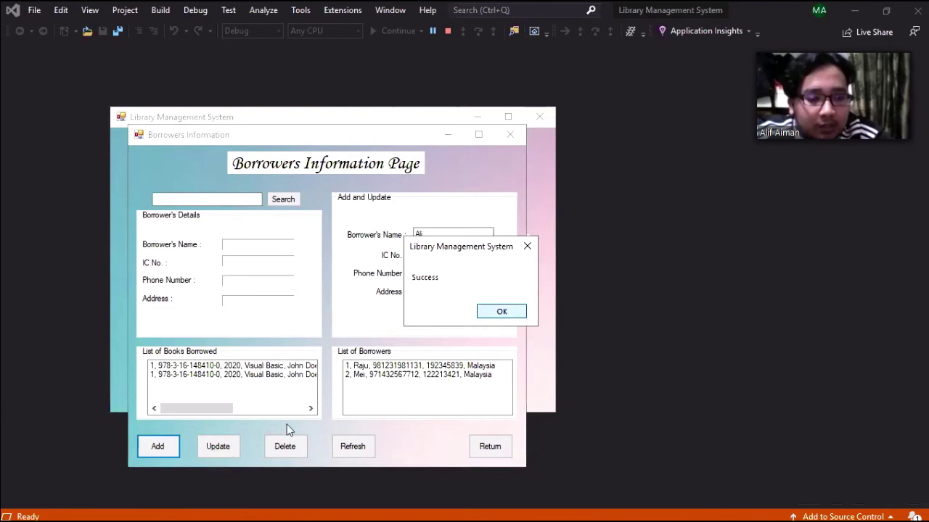
{"action": "left_click", "coordinate": [345, 446]}
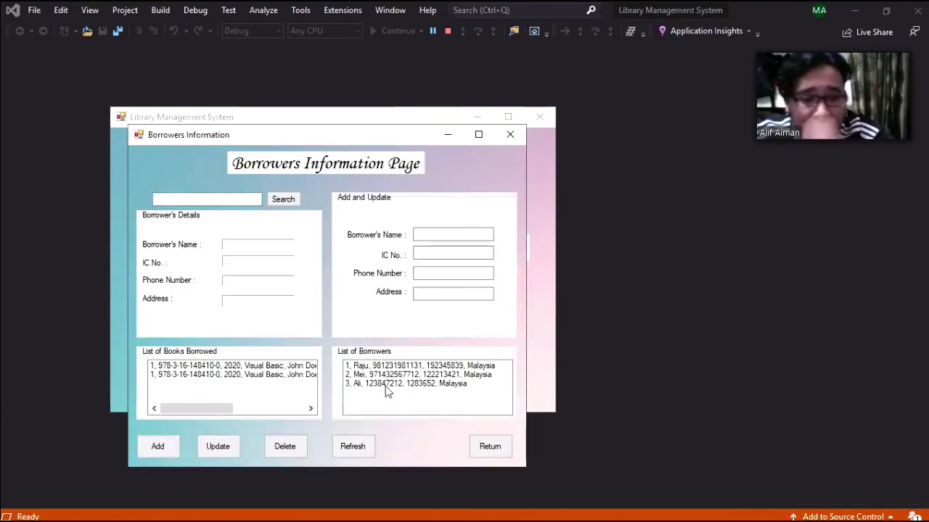
{"action": "left_click", "coordinate": [490, 446]}
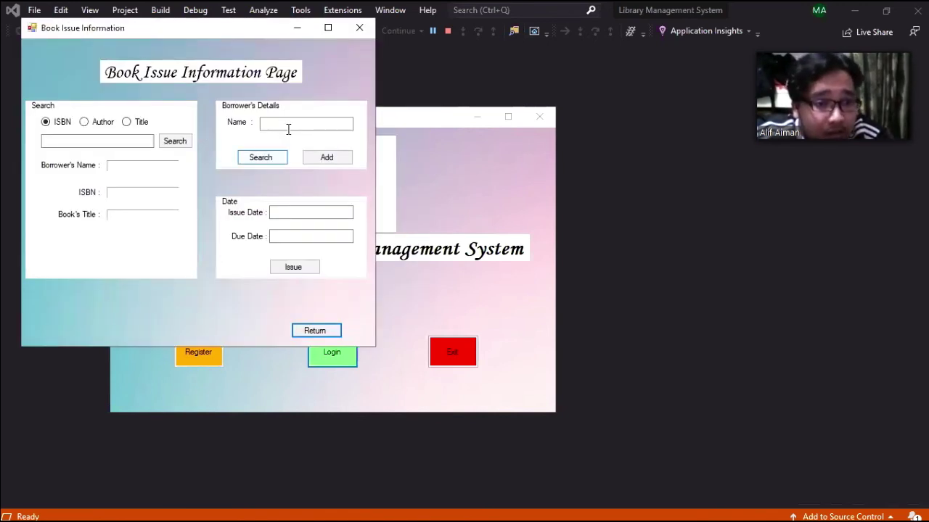
- Look up the new borrower and issue a book dated 14/1/2021, due 20/1/2021
{"action": "left_click", "coordinate": [288, 128]}
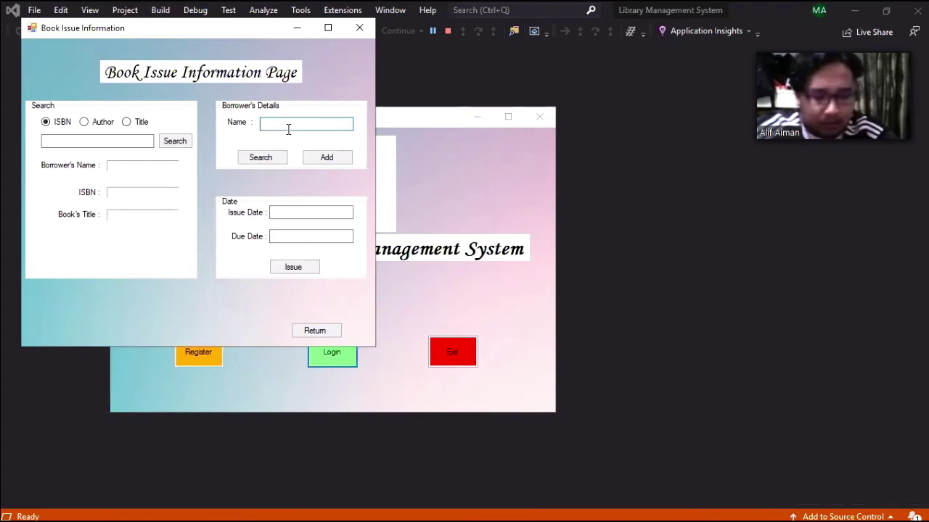
{"action": "type", "text": "Ali"}
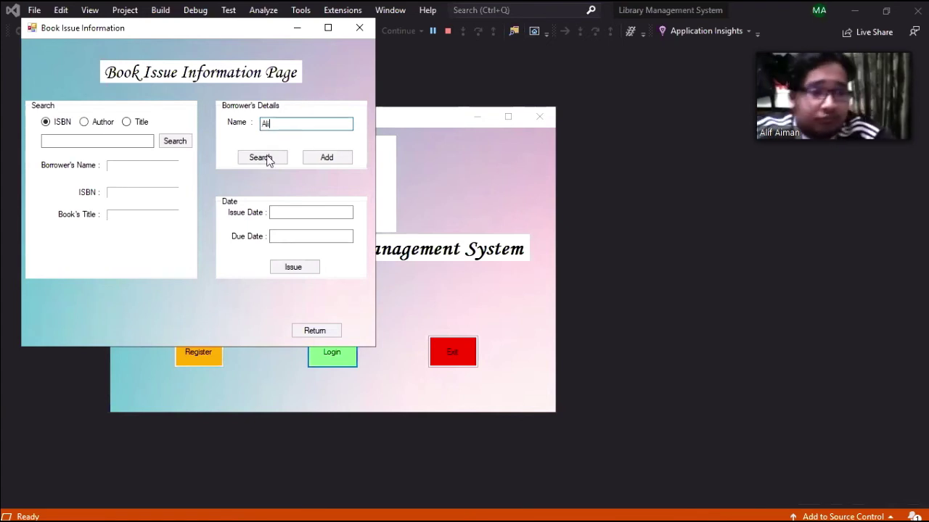
{"action": "key", "text": "Tab"}
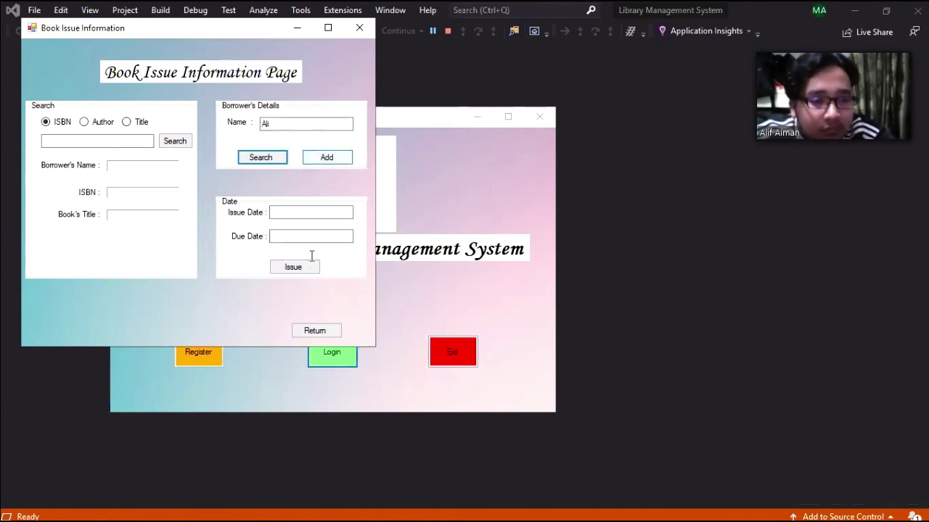
{"action": "left_click", "coordinate": [320, 214]}
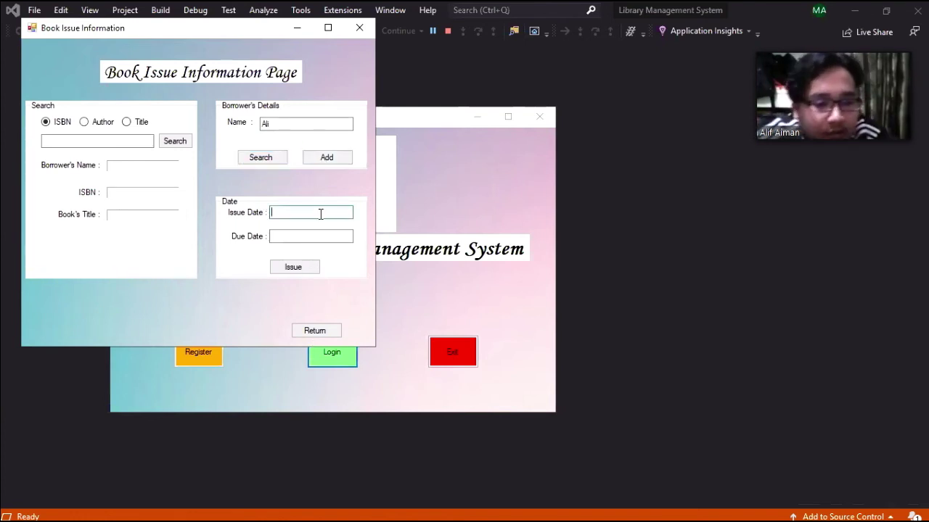
{"action": "type", "text": "14/"}
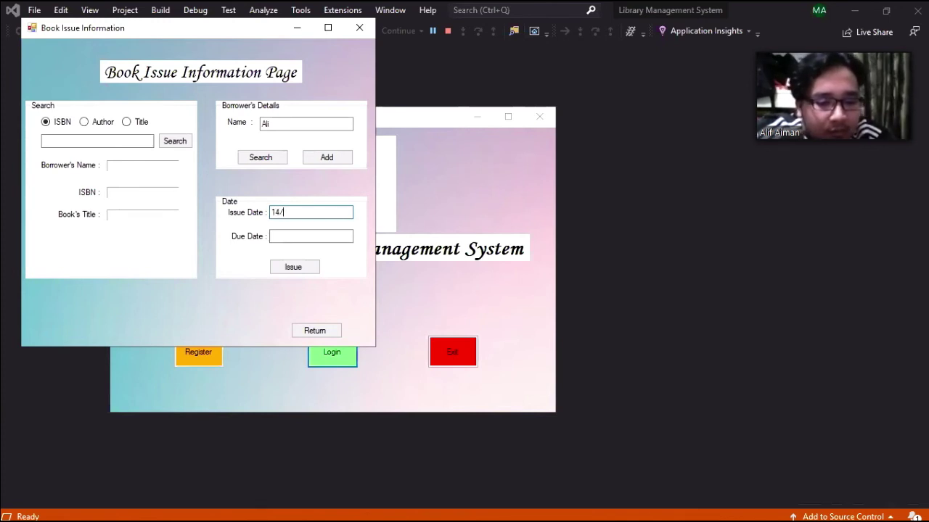
{"action": "type", "text": "1/202"}
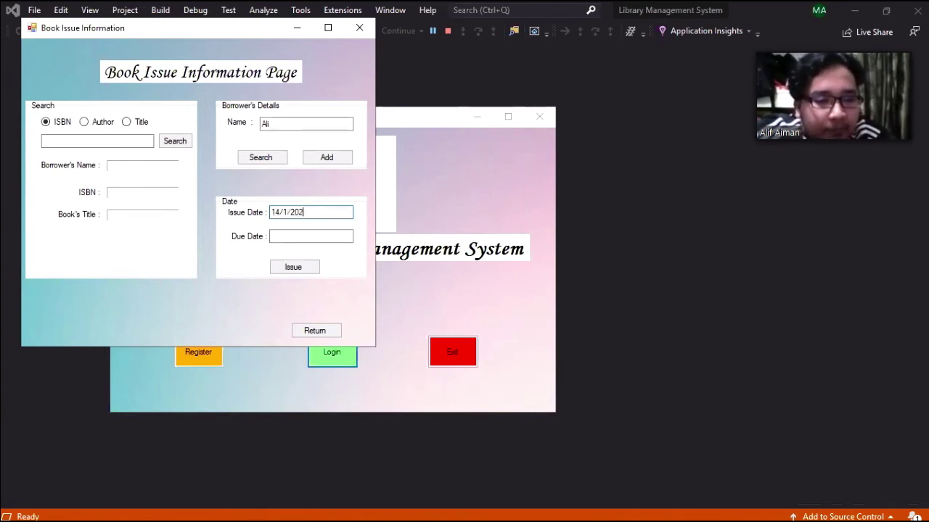
{"action": "type", "text": "1"}
{"action": "left_click", "coordinate": [300, 235]}
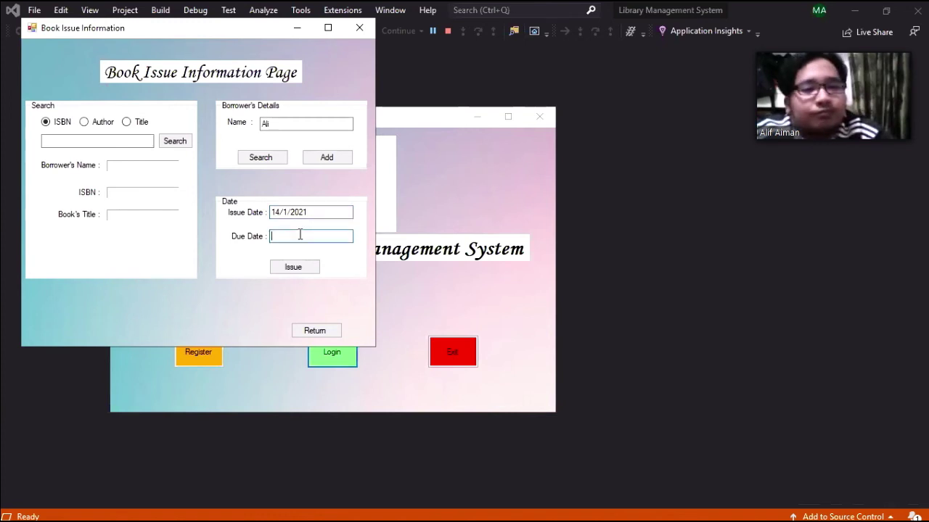
{"action": "type", "text": "20"}
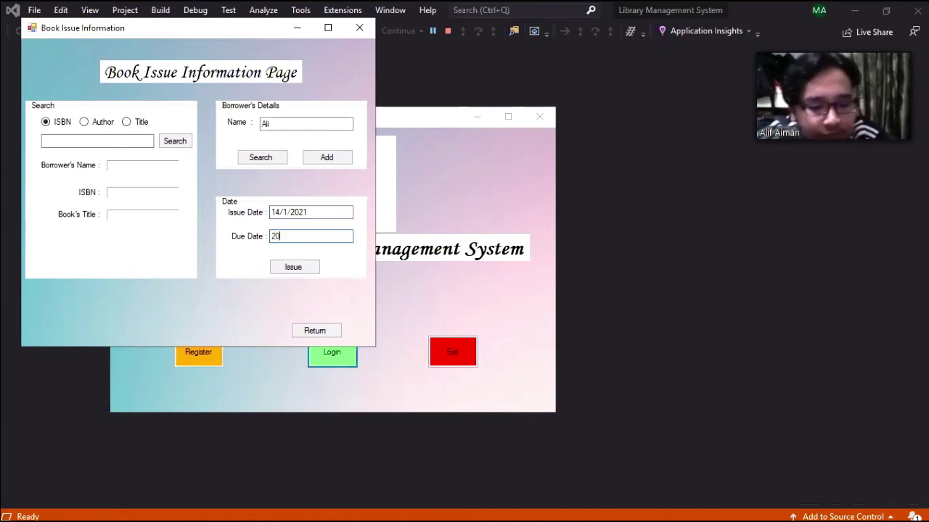
{"action": "type", "text": "/1/2021"}
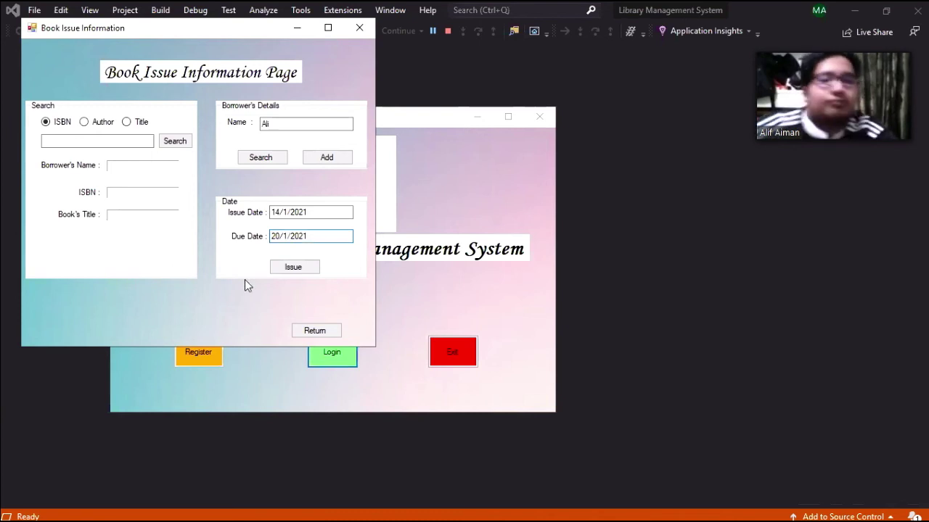
{"action": "left_click", "coordinate": [303, 267]}
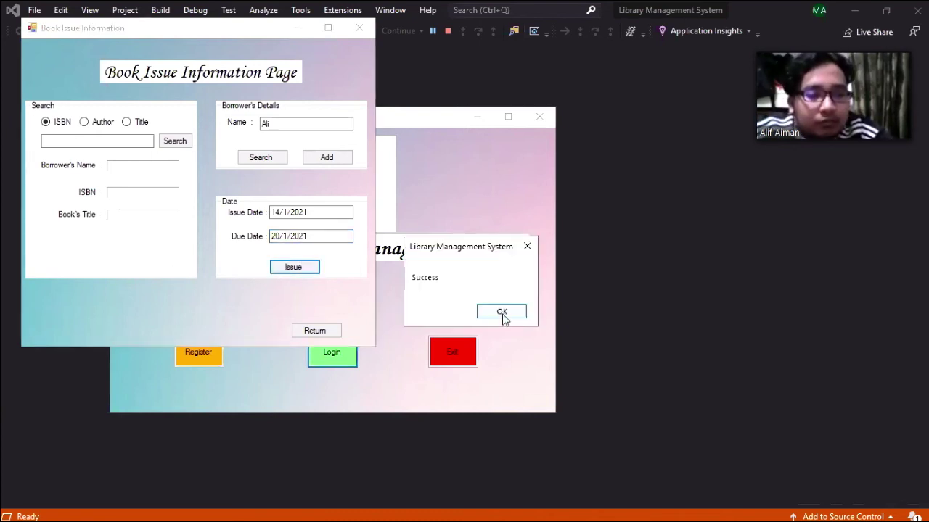
{"action": "left_click", "coordinate": [502, 313]}
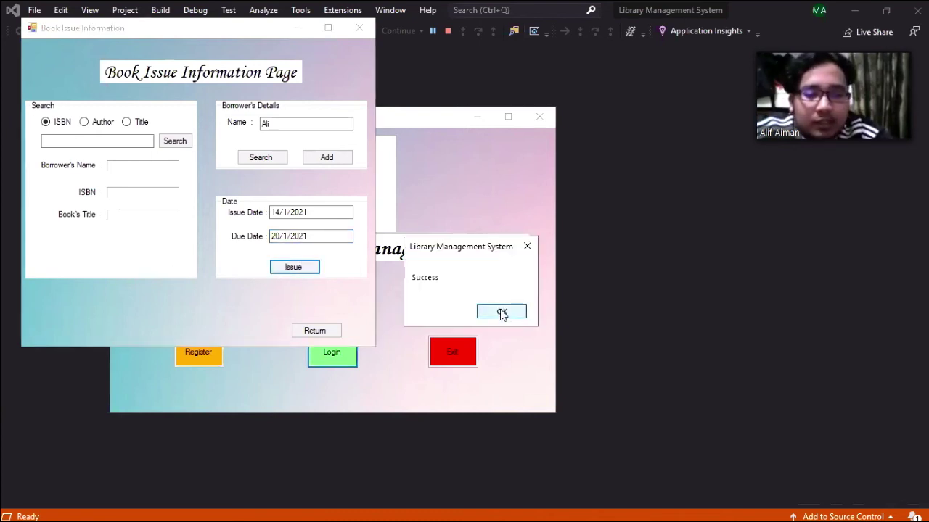
- Return the first borrowed book on Book Return and proceed to its late-return fine
{"action": "left_click", "coordinate": [301, 333]}
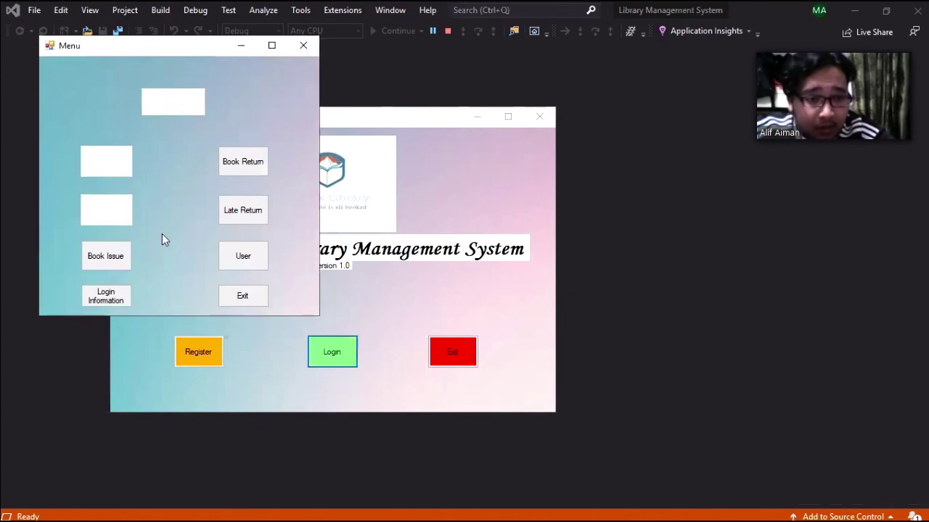
{"action": "left_click", "coordinate": [251, 210]}
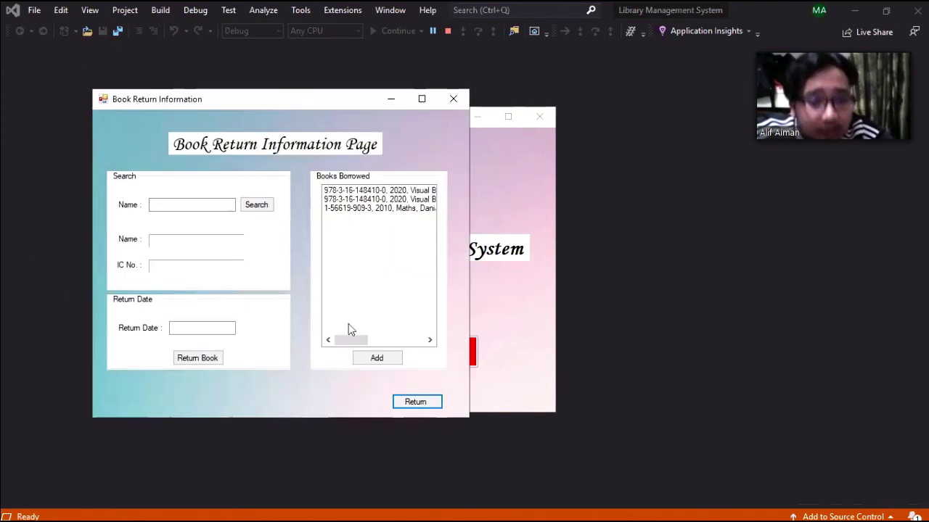
{"action": "mouse_move", "coordinate": [344, 340]}
{"action": "left_mouse_down"}
{"action": "mouse_move", "coordinate": [383, 349]}
{"action": "mouse_move", "coordinate": [355, 341]}
{"action": "left_mouse_up"}
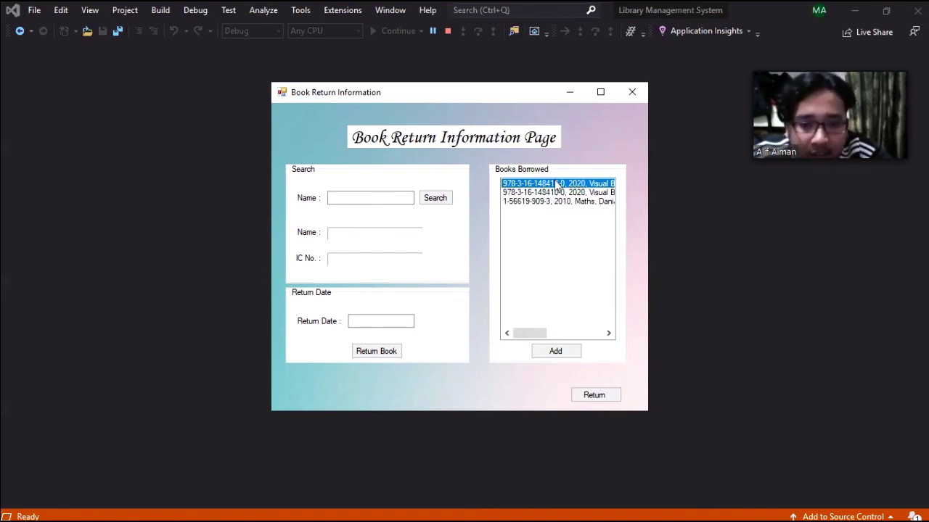
{"action": "left_click", "coordinate": [569, 237]}
{"action": "left_click", "coordinate": [578, 316]}
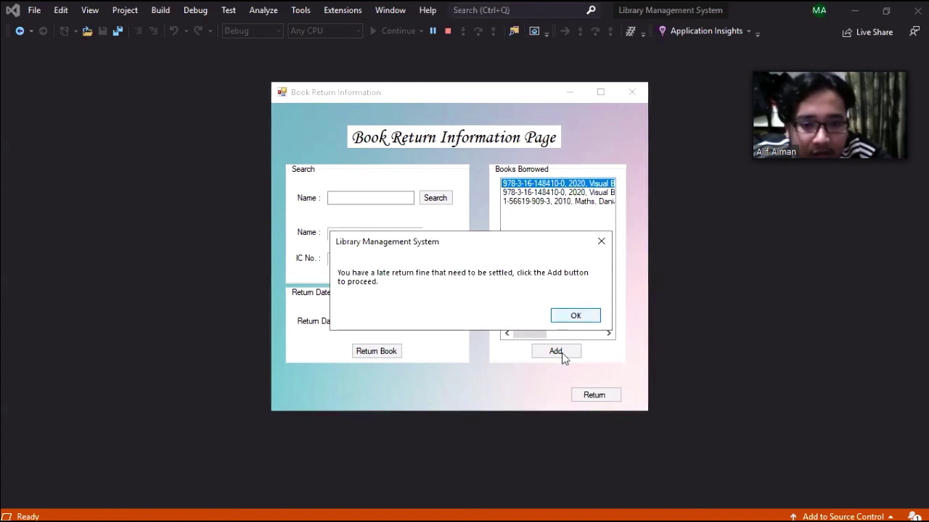
{"action": "left_click", "coordinate": [538, 353]}
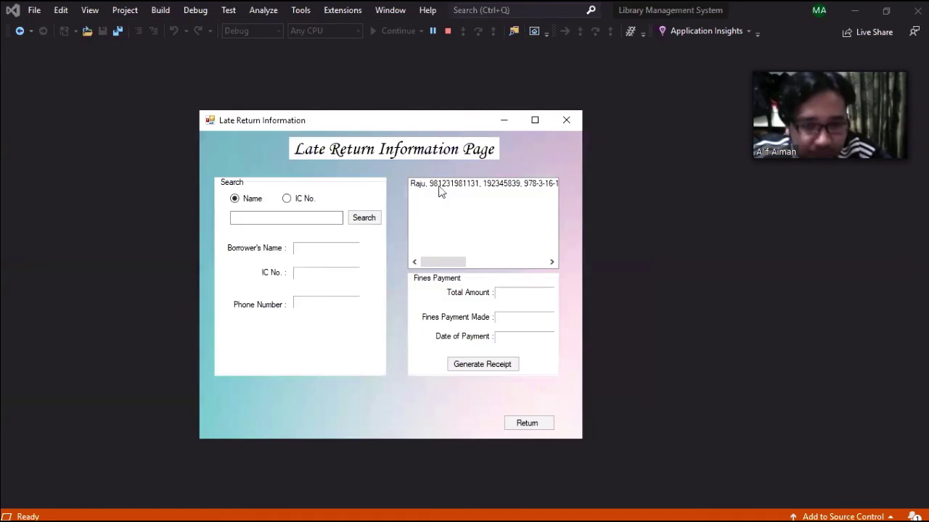
- Generate a 200 fine receipt dated 28/11/2020 for the first late return, then return to Menu
{"action": "left_click", "coordinate": [448, 191]}
{"action": "left_click", "coordinate": [488, 368]}
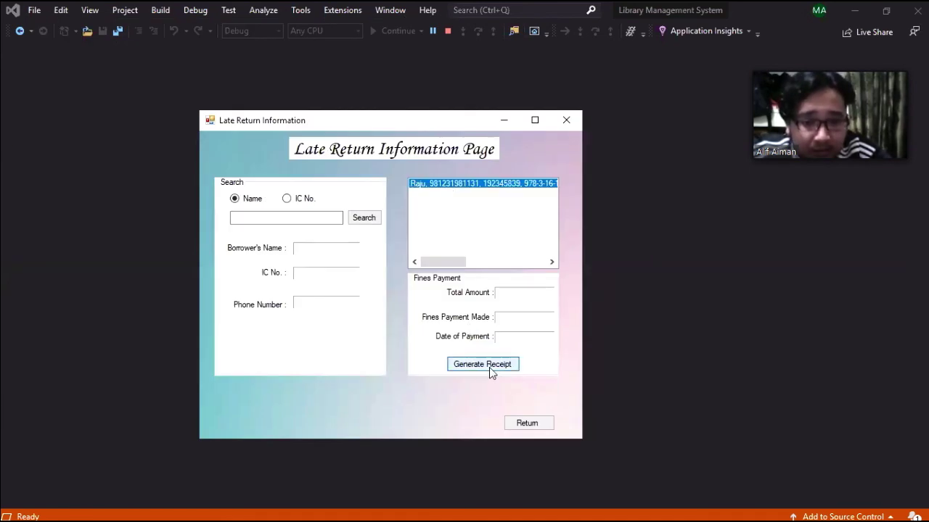
{"action": "left_click", "coordinate": [543, 424]}
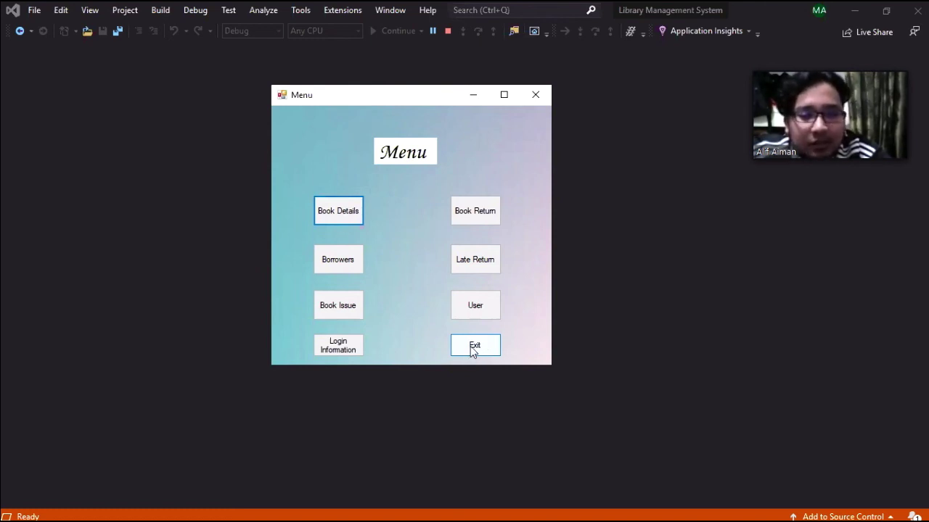
- Exit the library app, check the new third row in dbo.Borrowers, and bring up the Users table's actions
{"action": "left_click", "coordinate": [474, 346]}
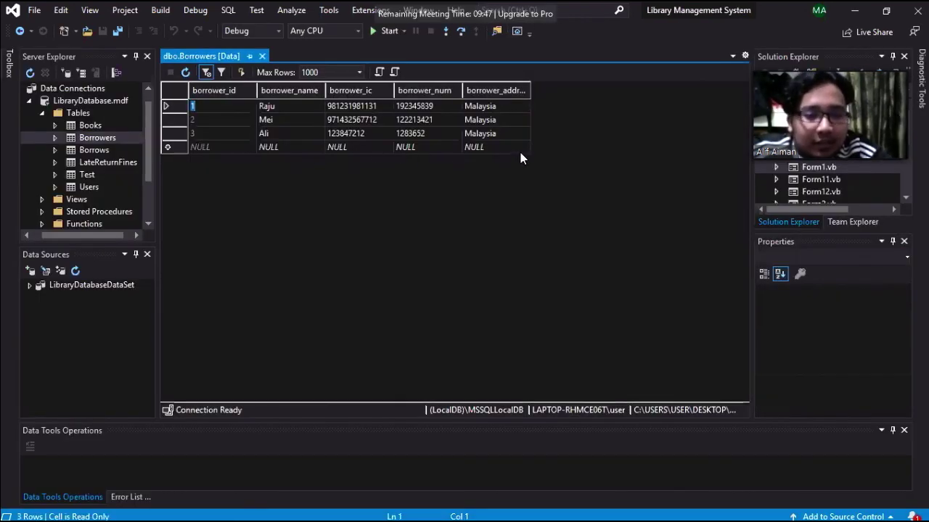
{"action": "left_click", "coordinate": [296, 133]}
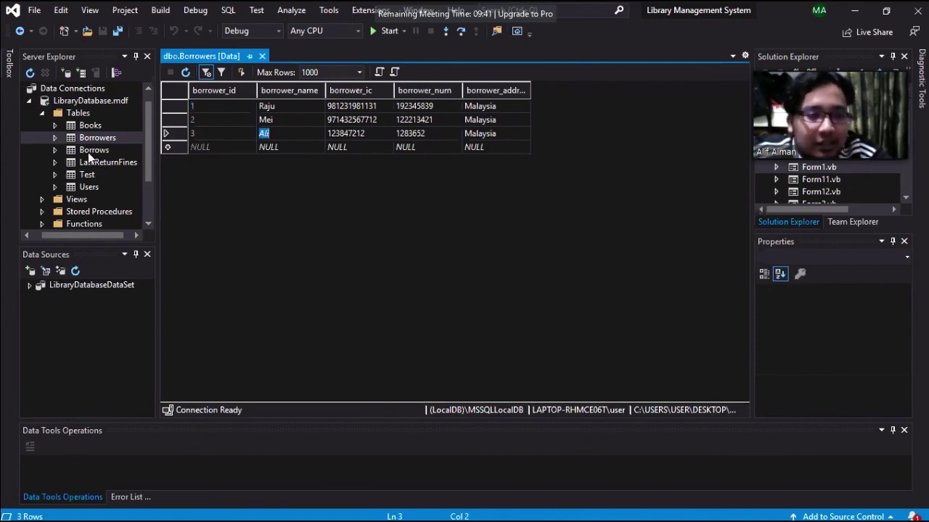
{"action": "left_click", "coordinate": [87, 187]}
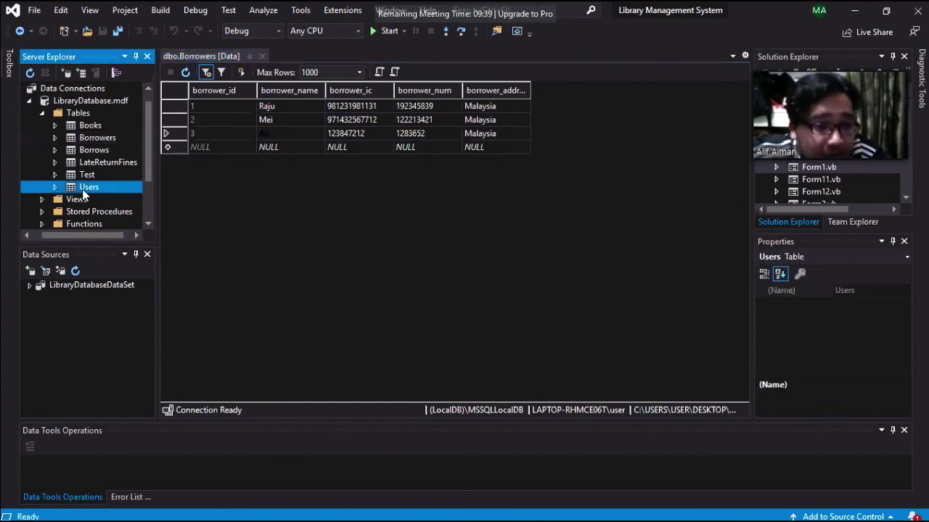
{"action": "right_click", "coordinate": [85, 188]}
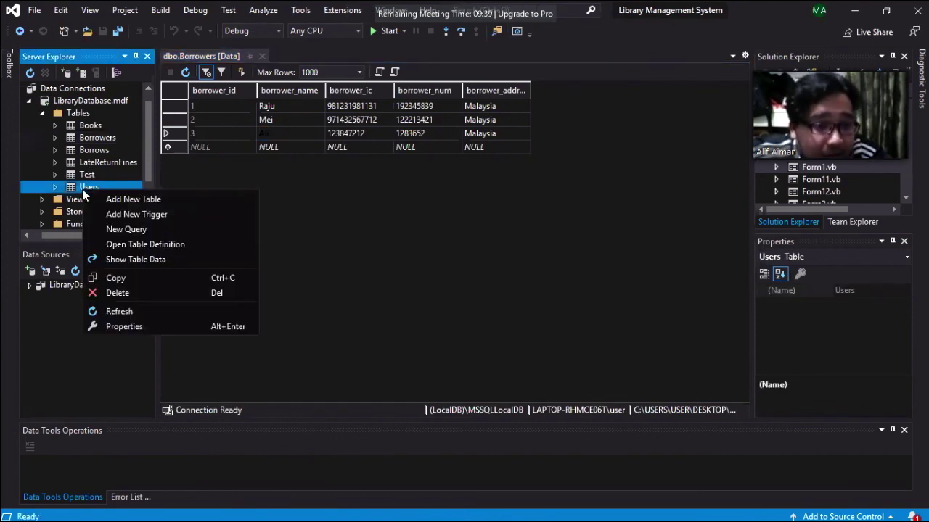
- Show the dbo.Users table data to confirm three staff records, including the newly registered user
{"action": "left_click", "coordinate": [146, 259]}
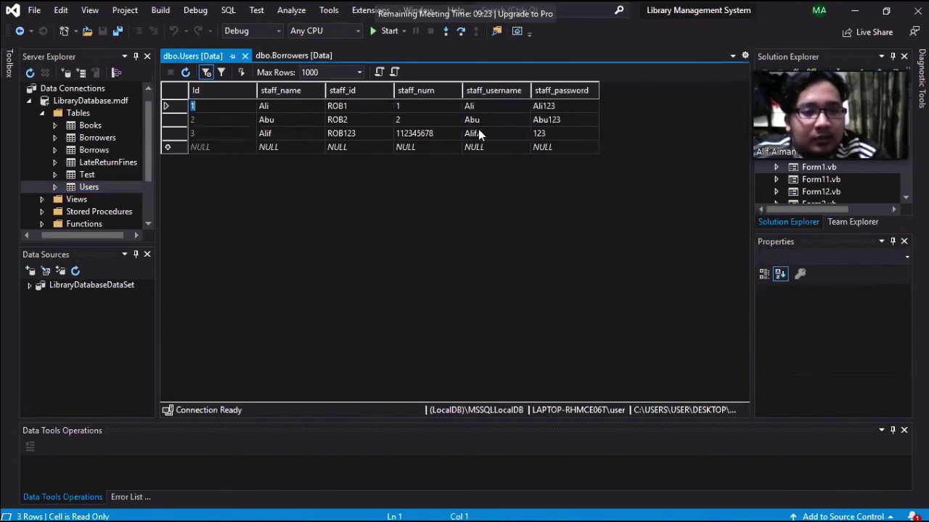